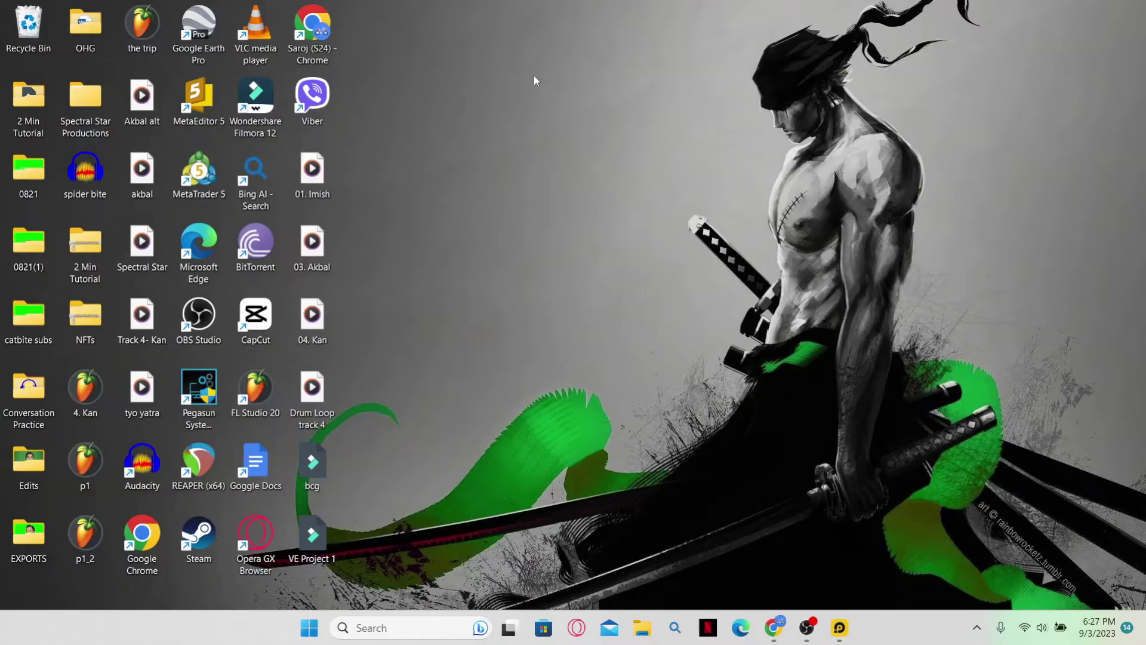
Step: Open a new Chrome tab full screen and load ldplayer.net
double_click(314, 36)
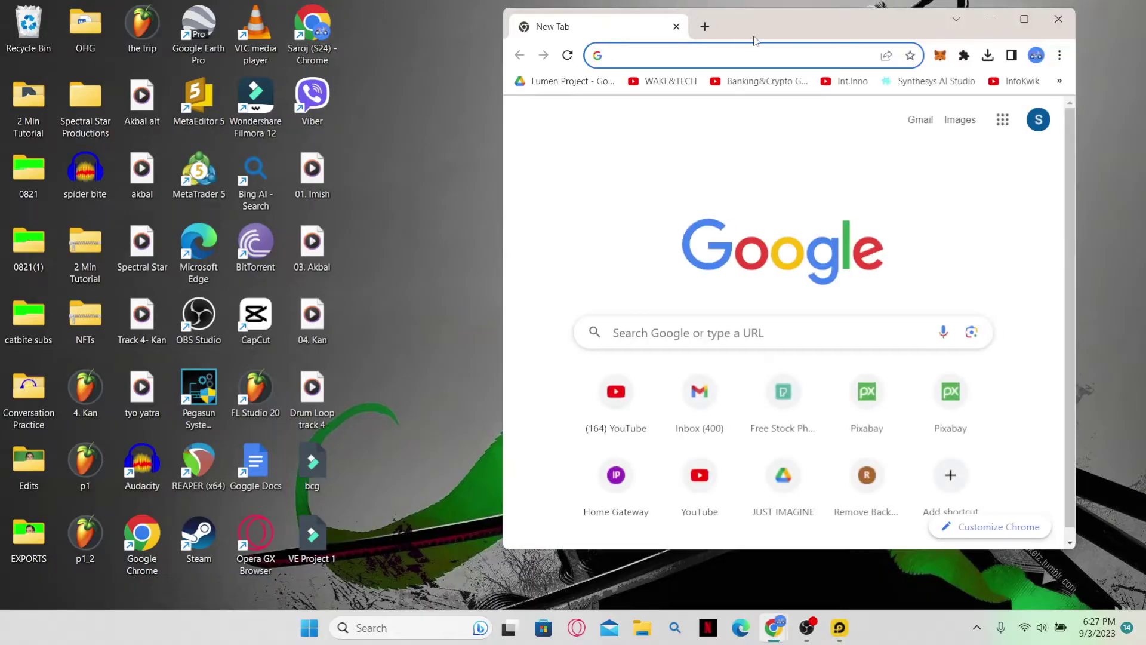
double_click(780, 32)
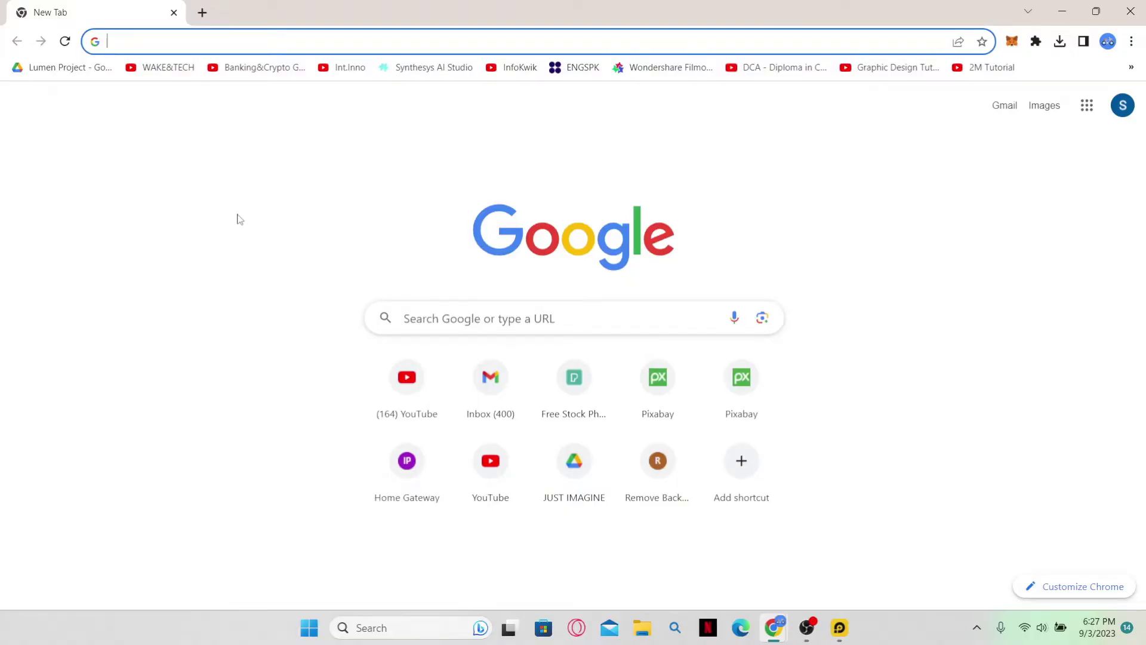
type("ld")
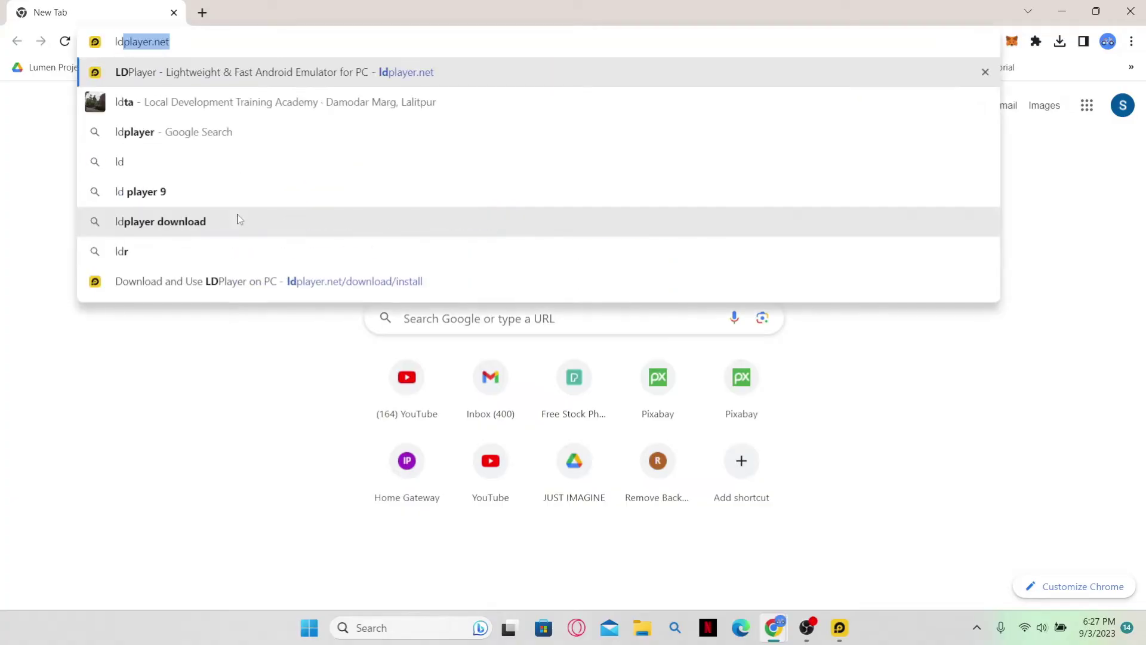
type("player.net")
key("Return")
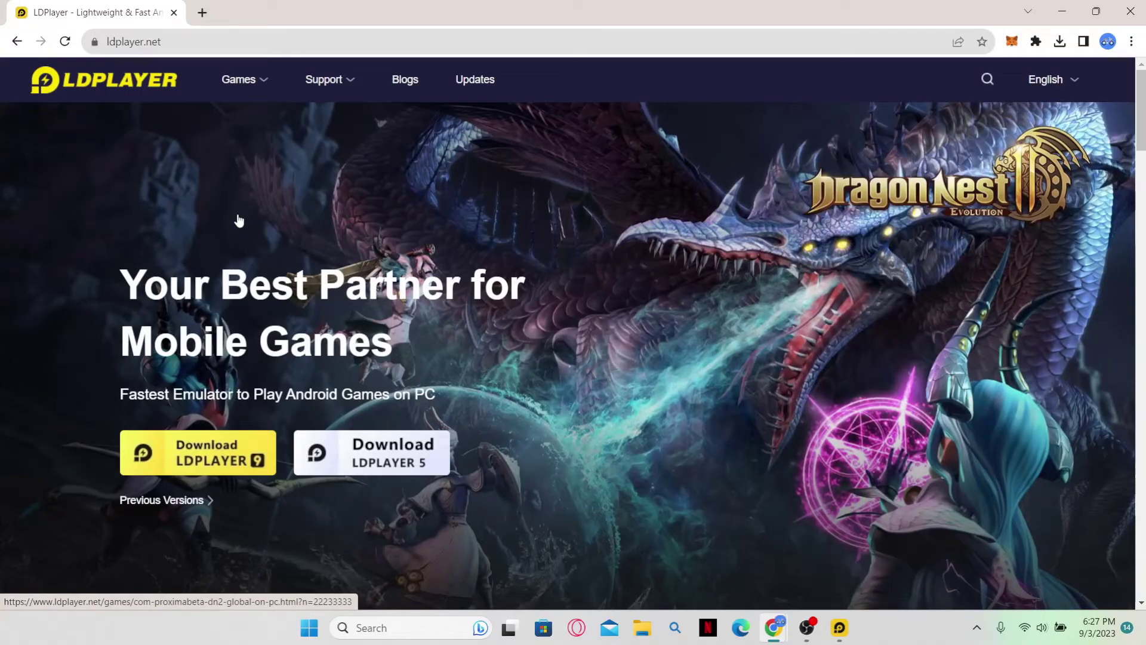
Step: Download and run the LDPlayer 9 installer, accepting the optional offers
left_click(196, 457)
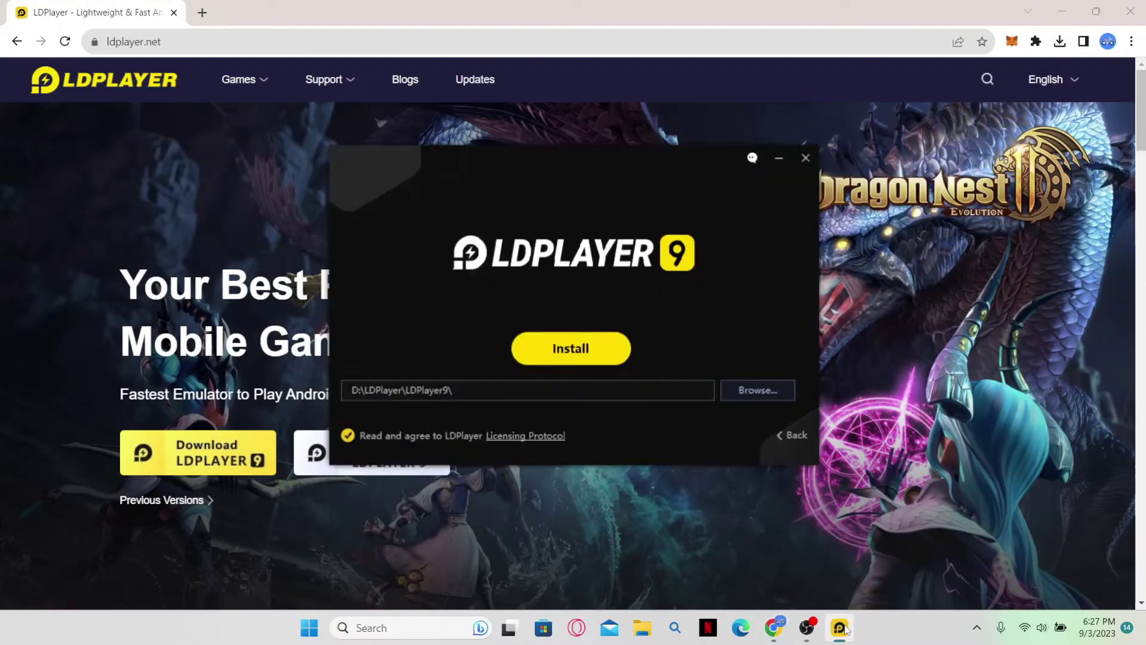
left_click(576, 350)
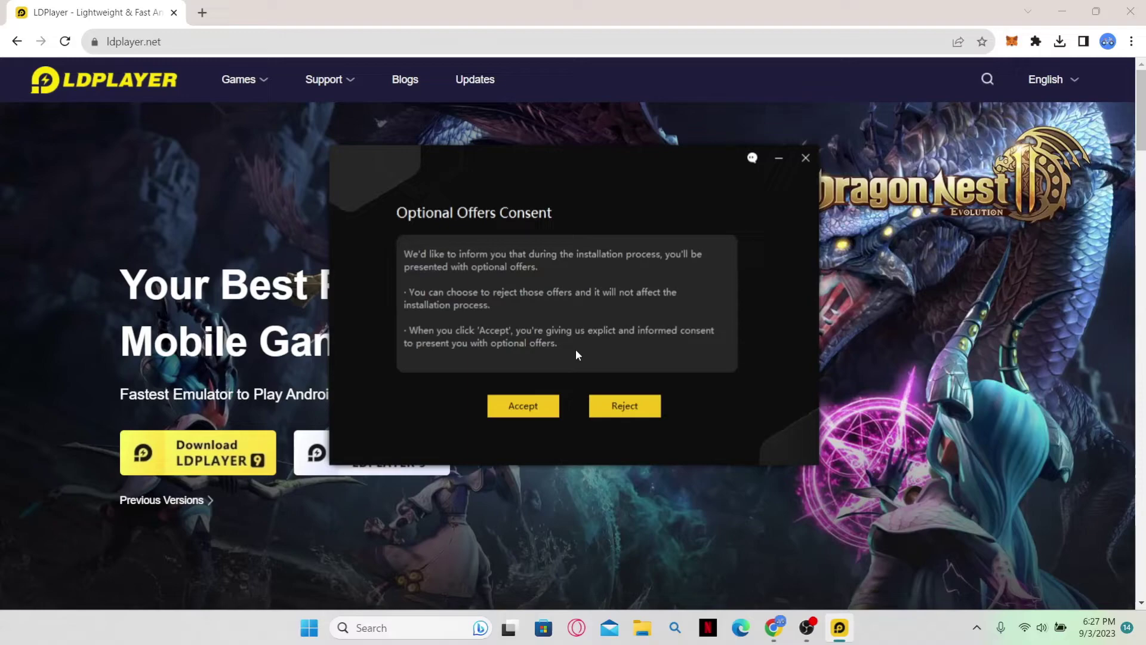
left_click(524, 406)
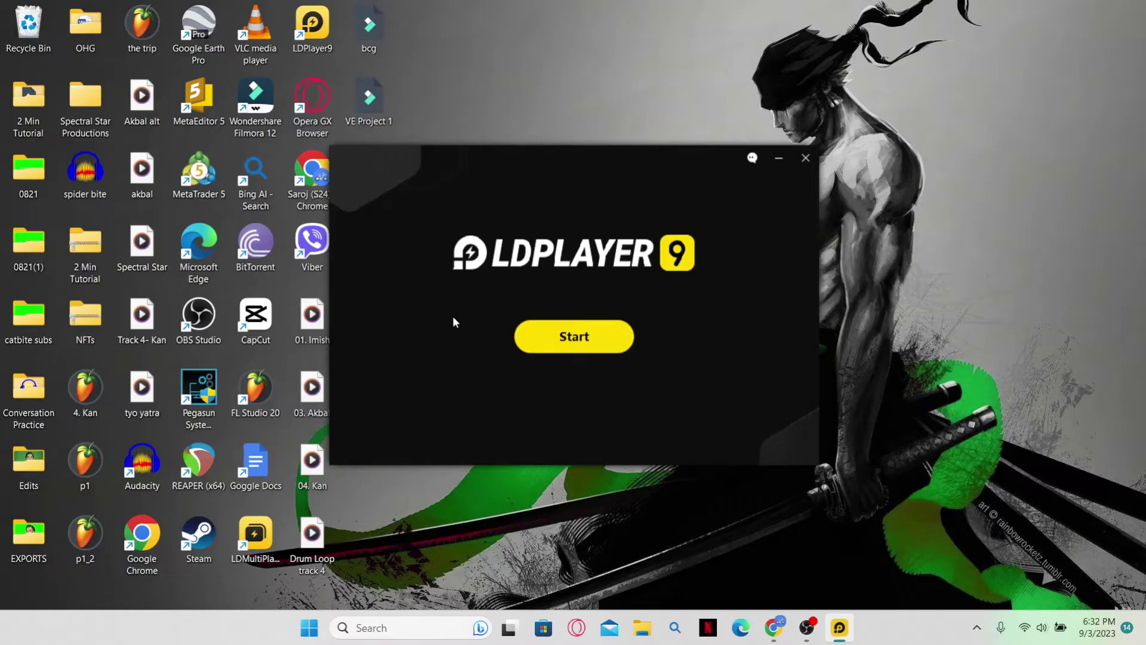
Step: Start LDPlayer 9, search the app store for 'videoleap' and open Videoleap: AI Video Editor
left_click(570, 337)
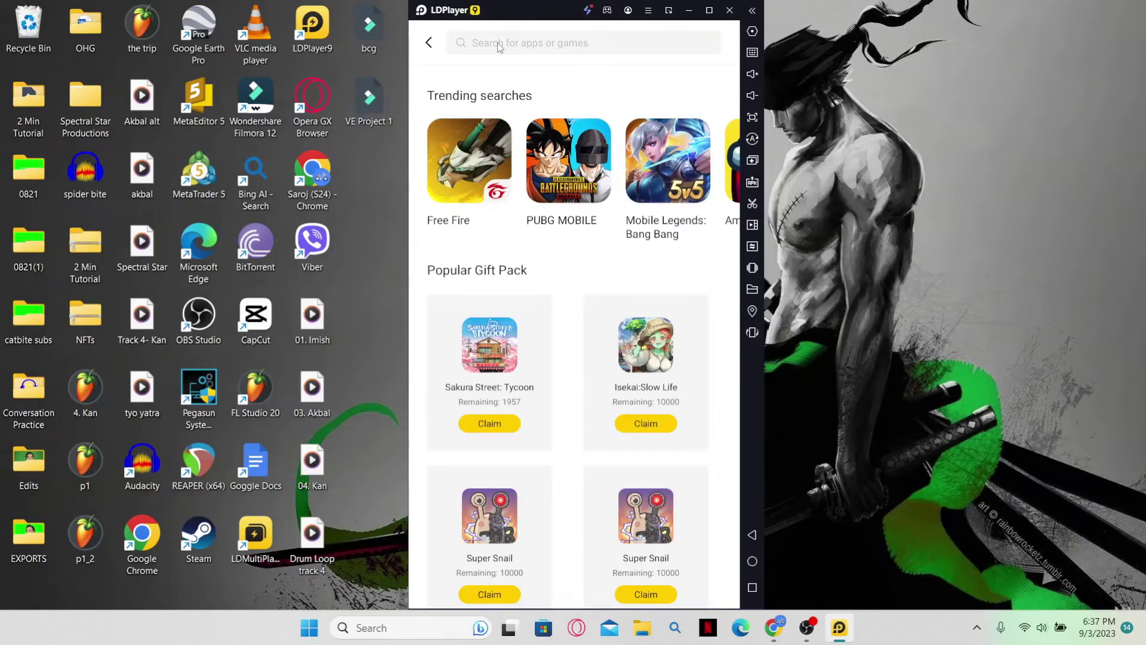
type("videoleap")
key("Return")
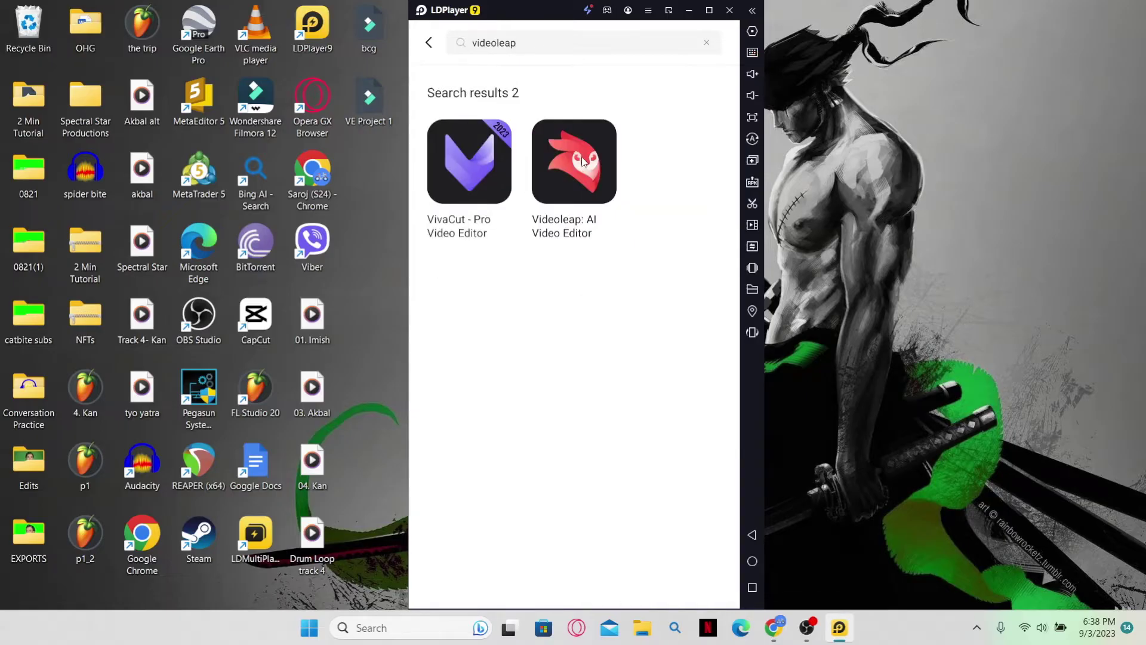
left_click(583, 160)
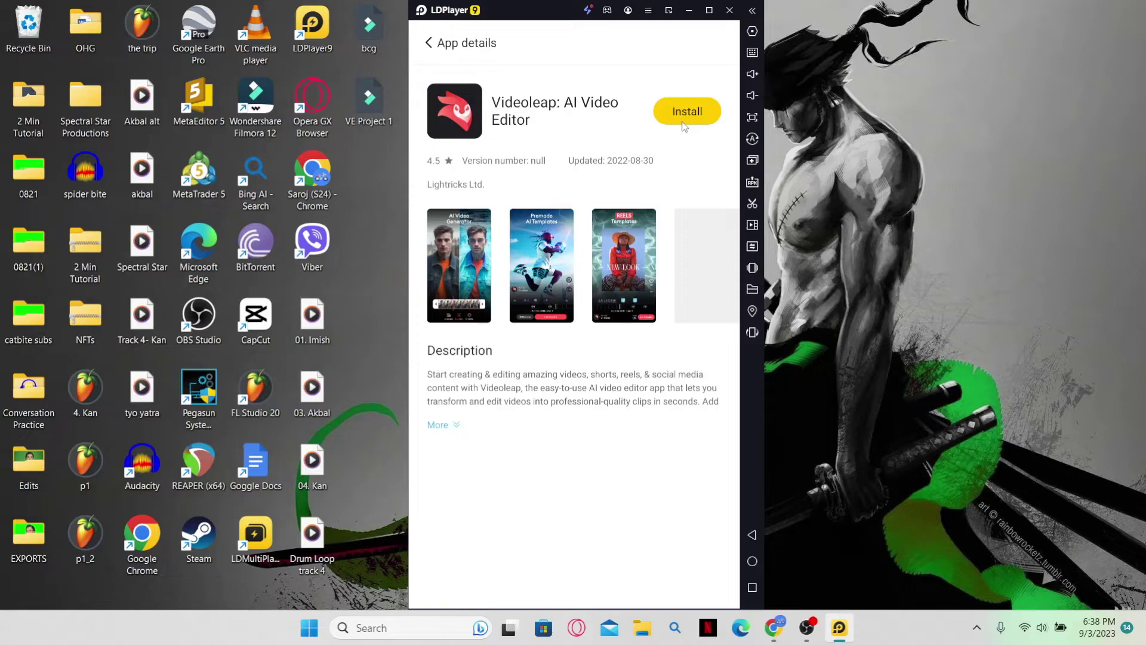
Step: Choose Install for Videoleap, then sign in to Google Play
left_click(683, 124)
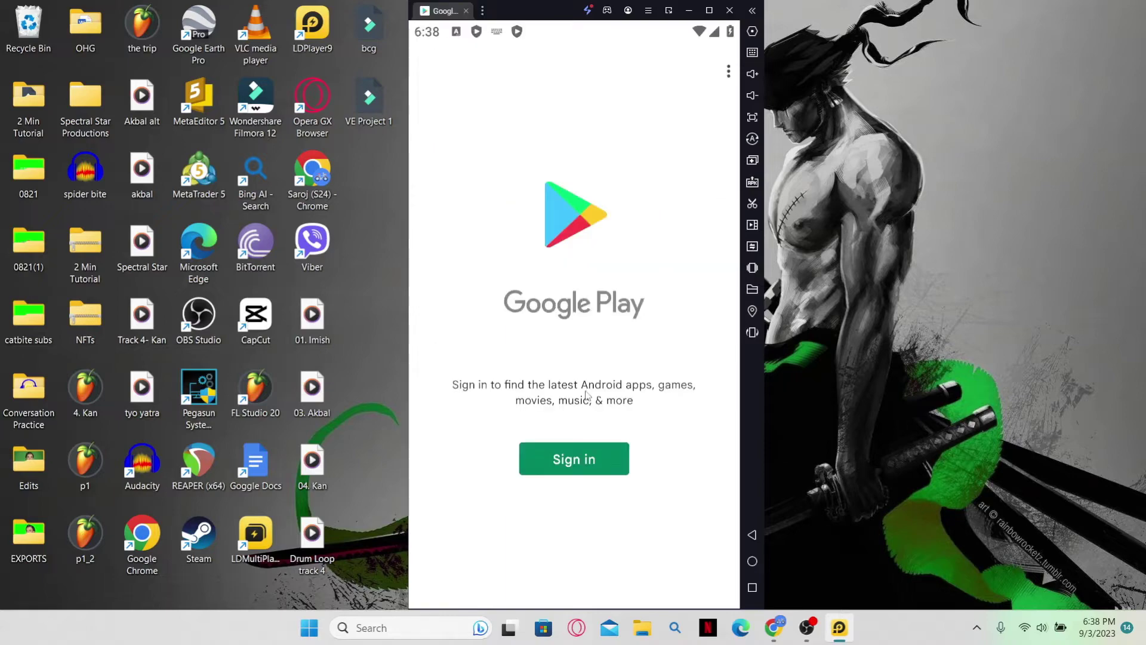
left_click(556, 466)
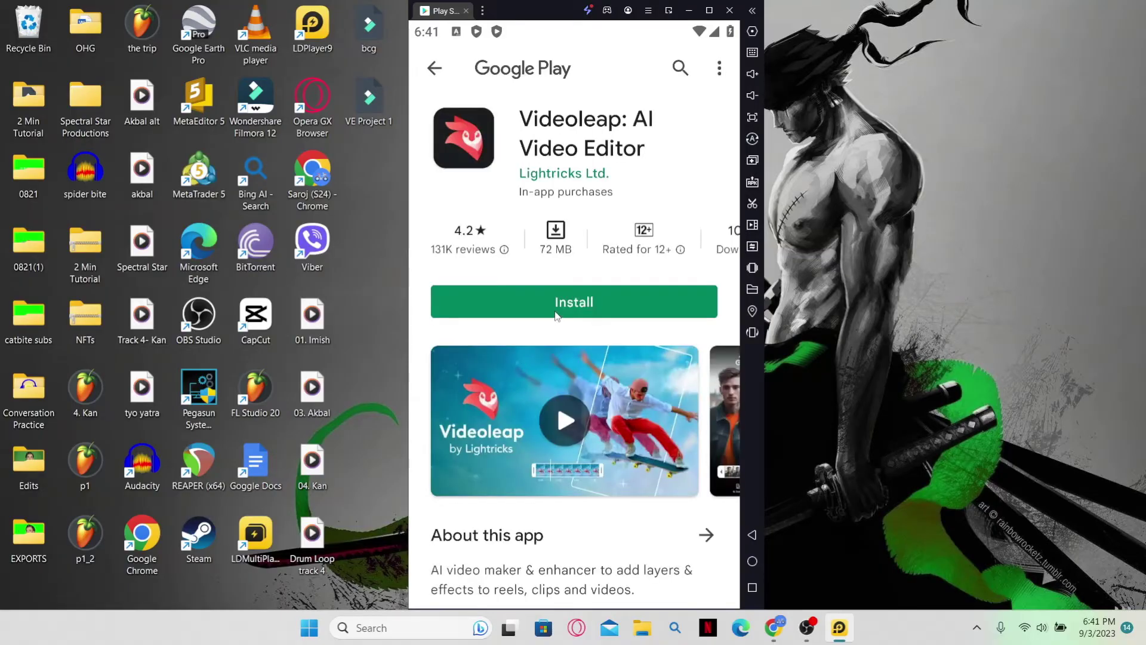
Step: Install Videoleap: AI Video Editor from its Google Play page
left_click(556, 313)
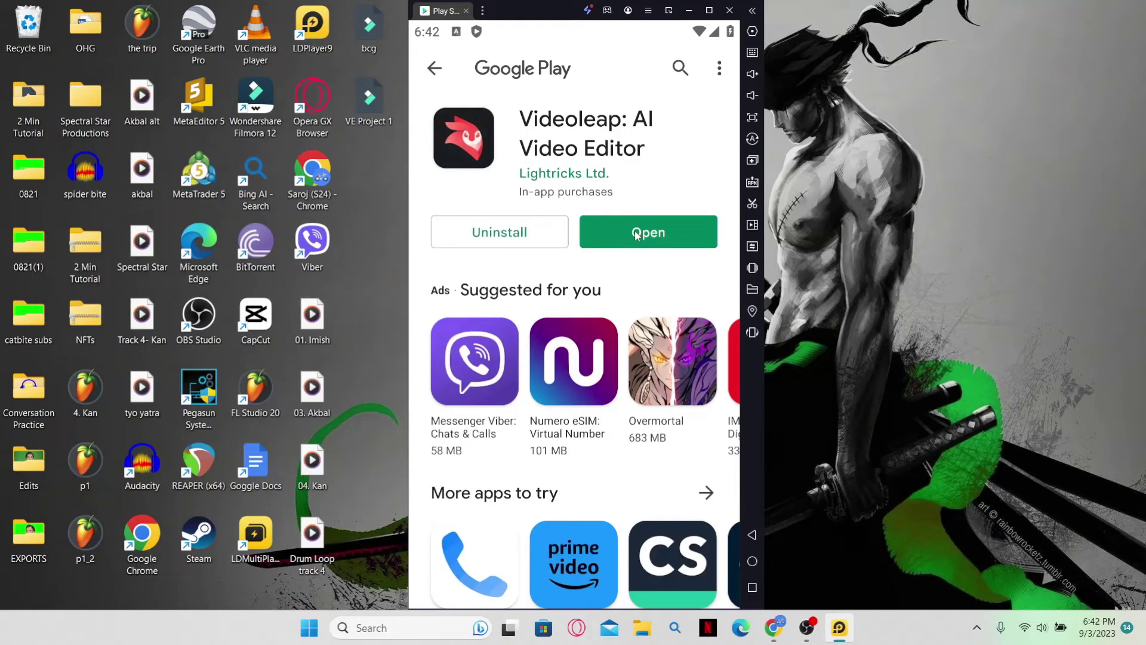
Step: Launch Videoleap from Google Play and maximize the LDPlayer 9 window
left_click(656, 234)
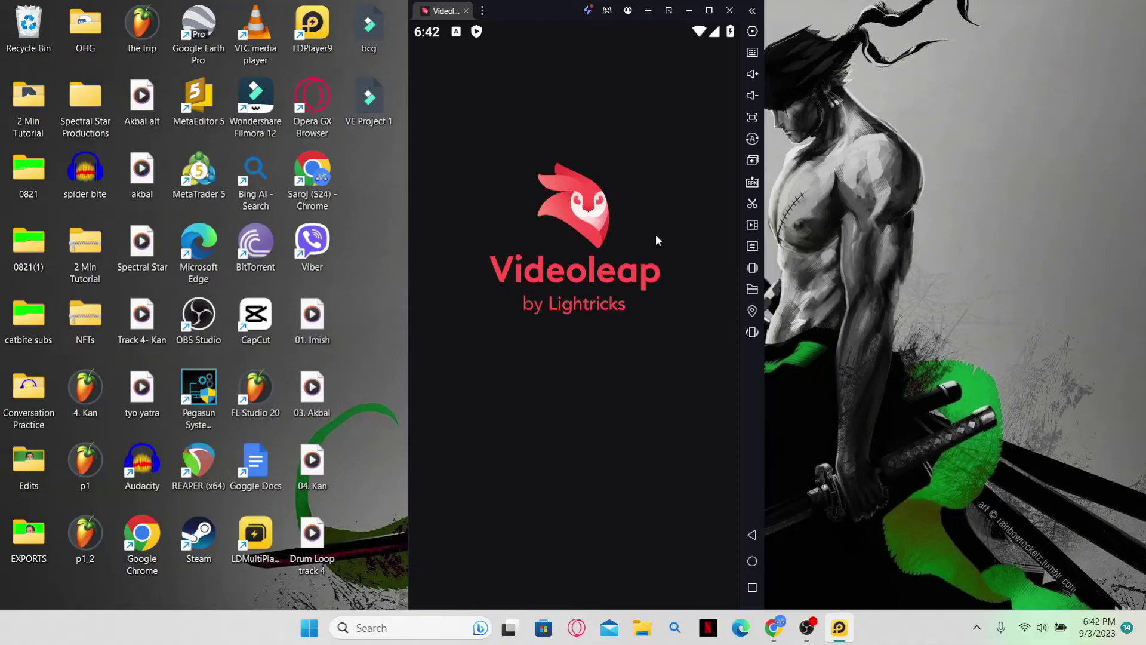
left_click(708, 14)
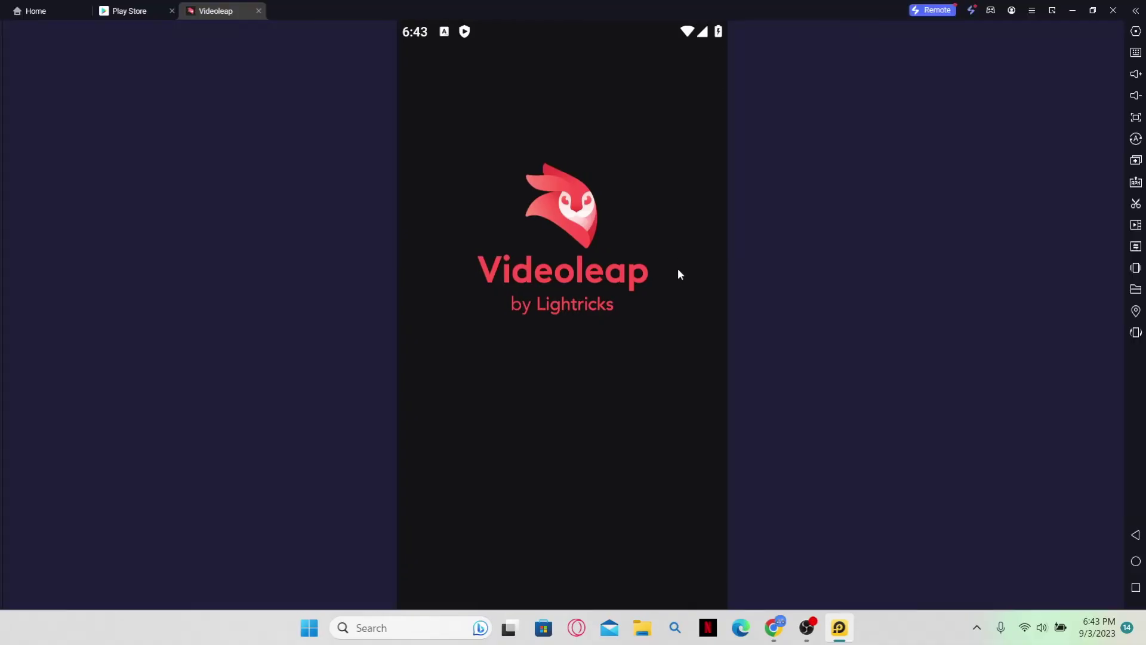